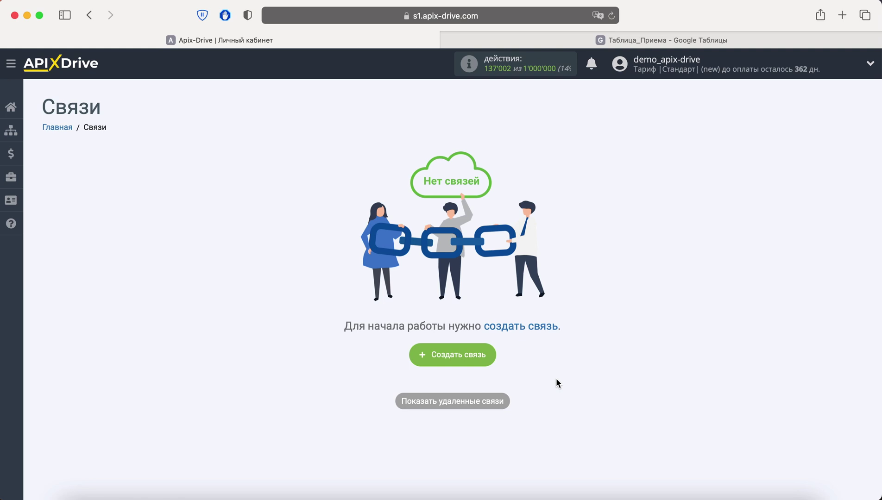
# Start a new connection with Facebook as the data source system.
pyautogui.click(485, 354)
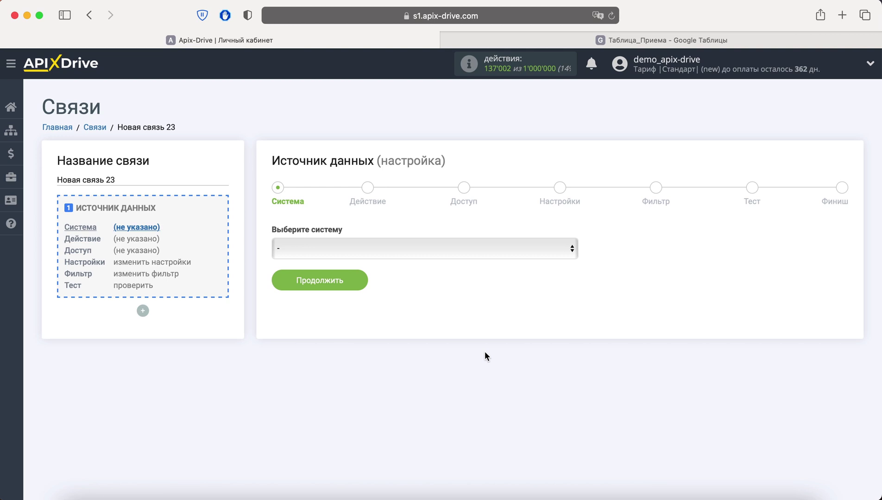
pyautogui.click(451, 250)
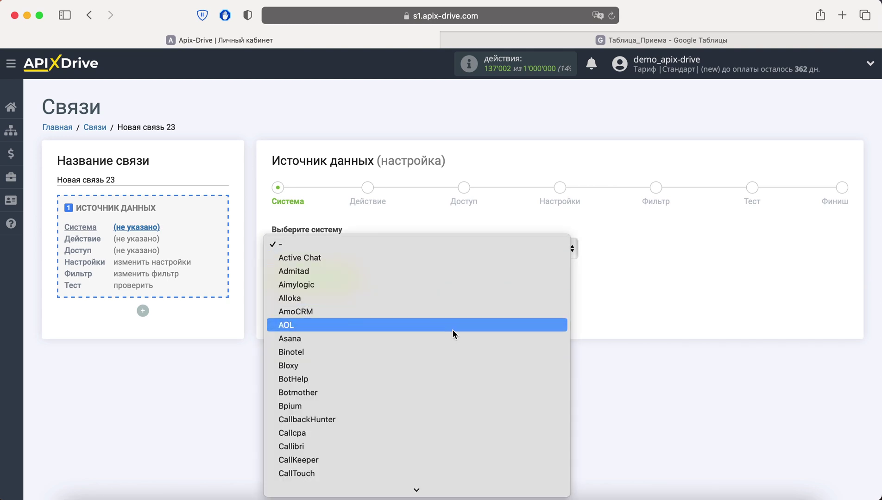
pyautogui.scroll(-3, 452, 330)
pyautogui.scroll(-2, 451, 331)
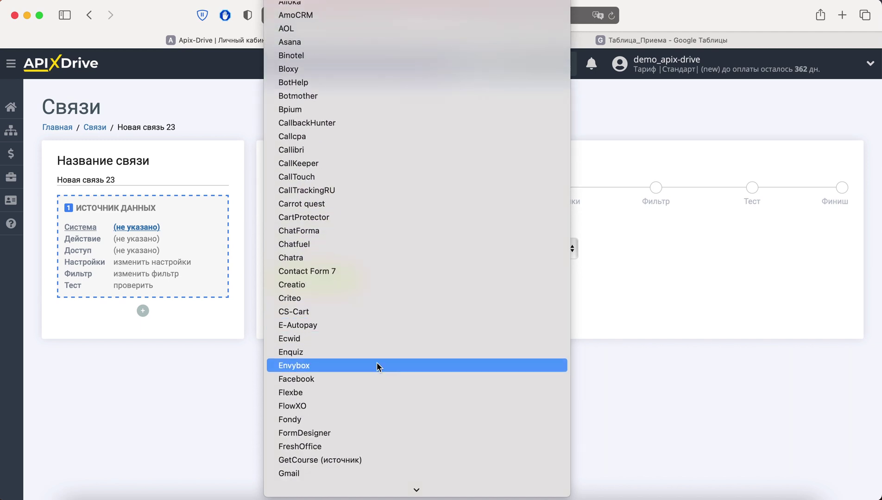
pyautogui.click(373, 380)
pyautogui.click(362, 280)
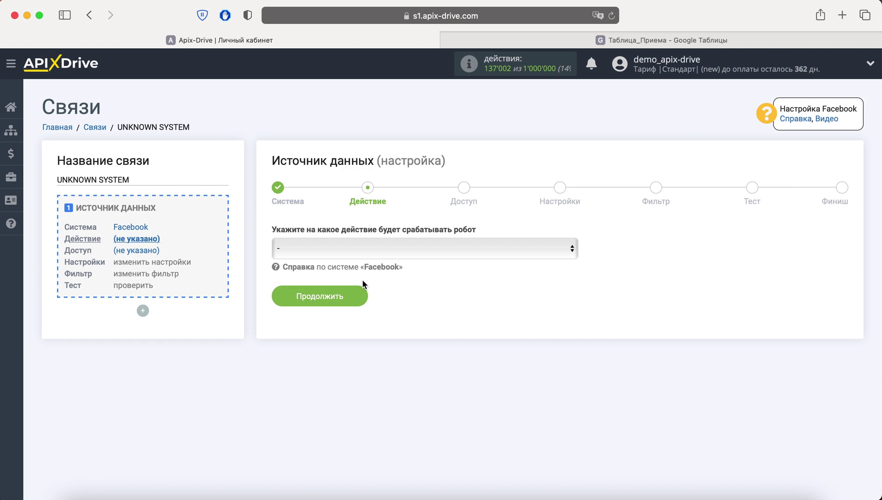
# Choose the Facebook action 'Загрузить статистику по аккаунту (по дням)' and continue to access.
pyautogui.click(379, 257)
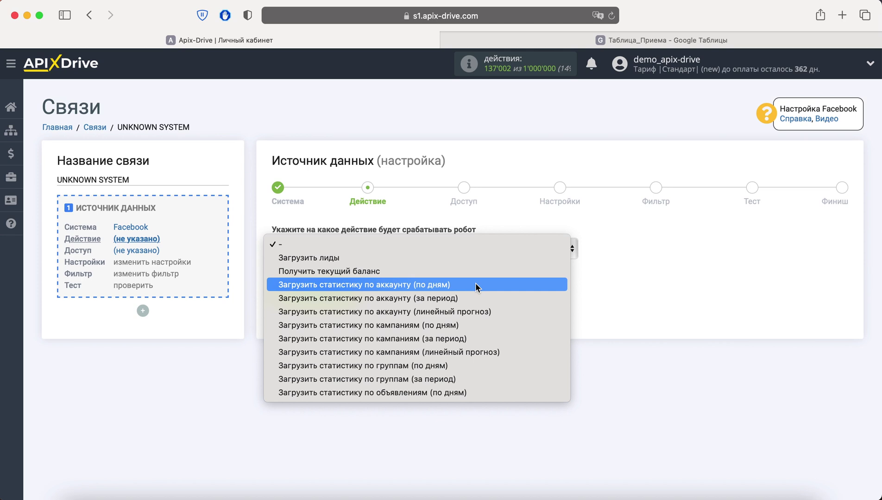
pyautogui.click(477, 287)
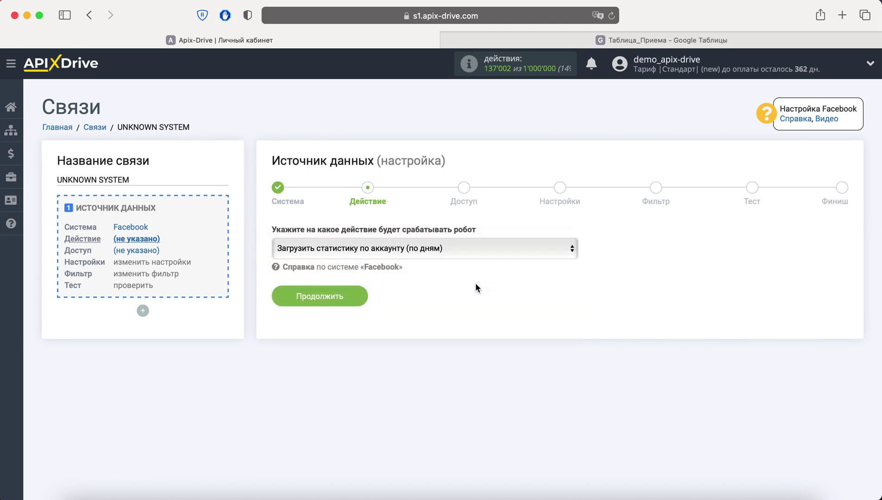
pyautogui.click(360, 294)
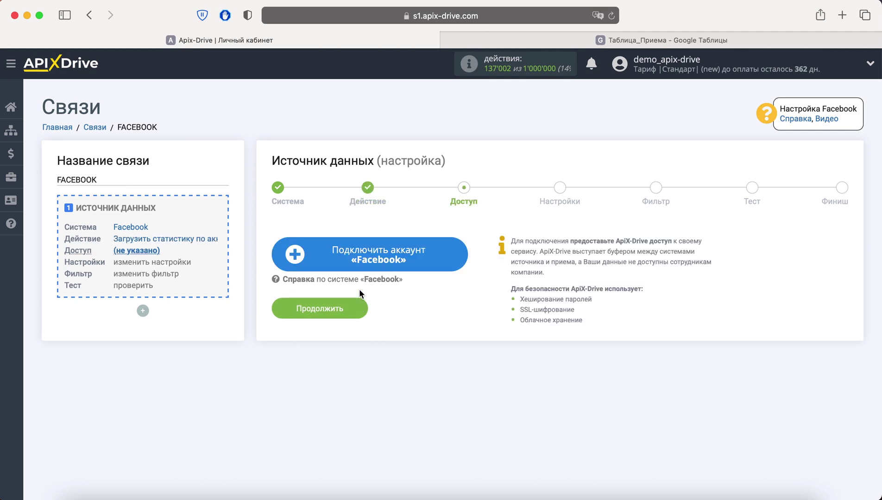
# Log in to Facebook with the saved credentials and grant ApiX-Drive access.
pyautogui.click(367, 264)
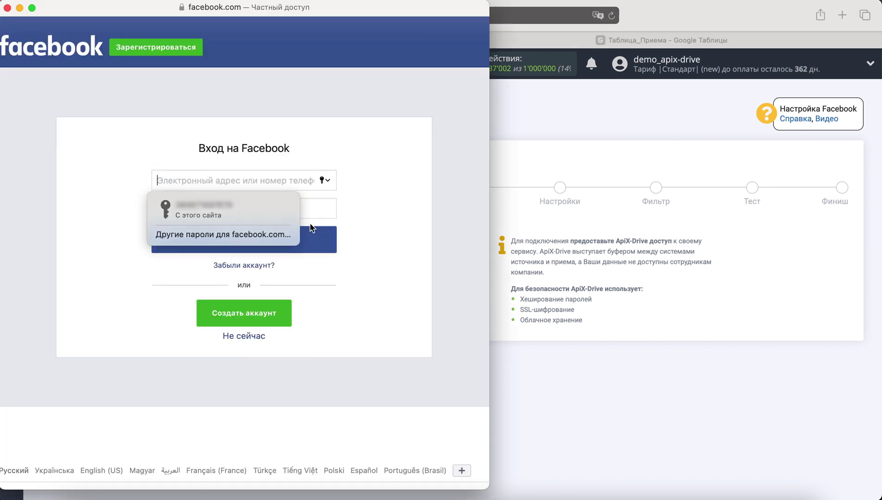
pyautogui.click(288, 211)
pyautogui.click(290, 236)
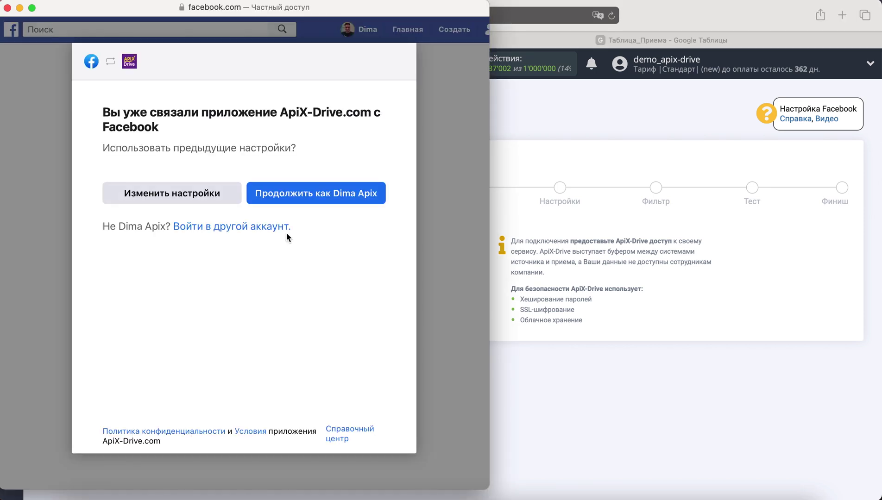
pyautogui.click(295, 201)
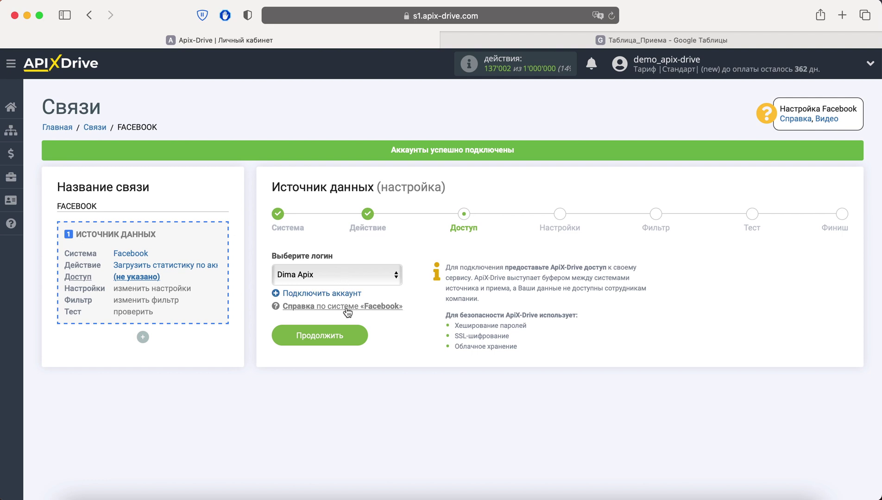
# Keep the ad account and 'за вчера' period, skip the filter, and accept the test data.
pyautogui.click(355, 335)
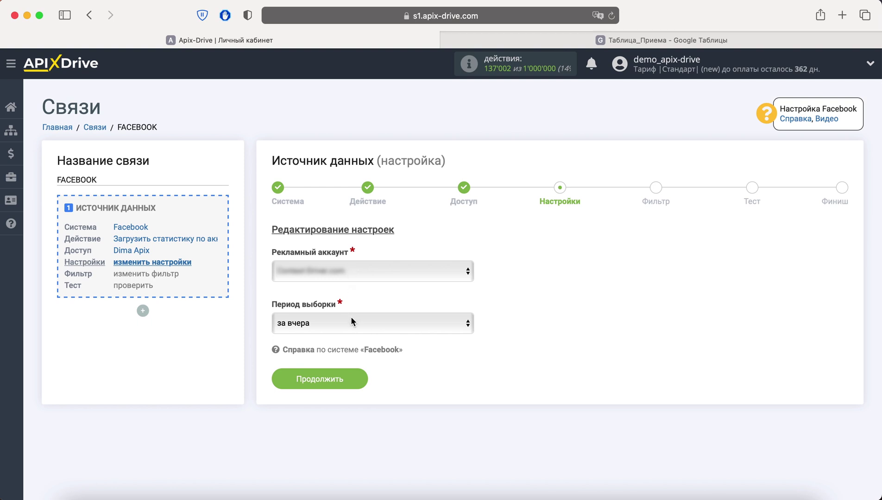
pyautogui.click(350, 378)
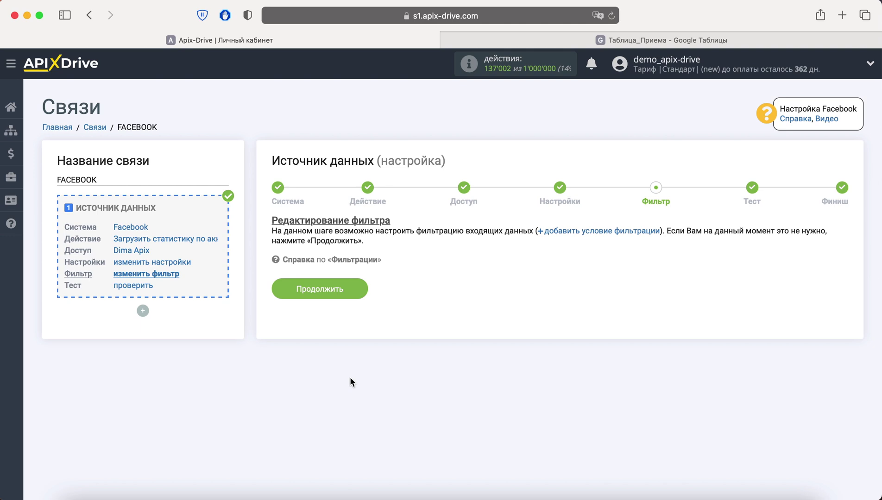
pyautogui.click(351, 287)
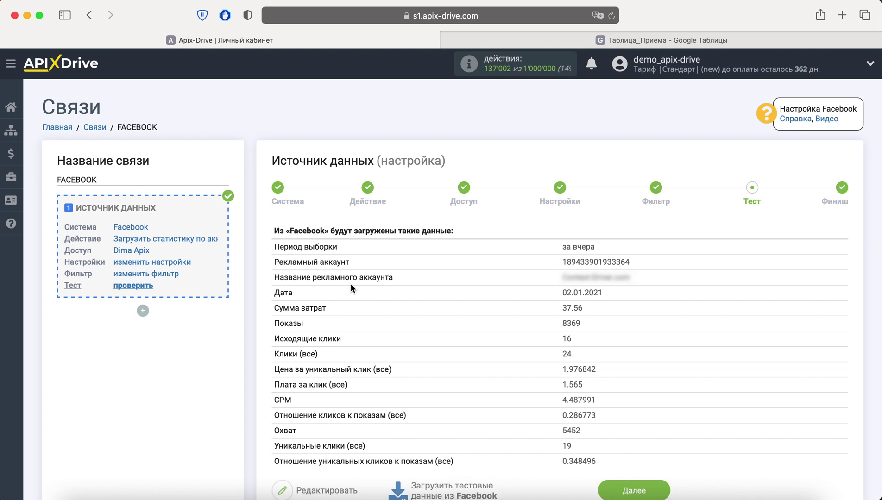
pyautogui.click(611, 489)
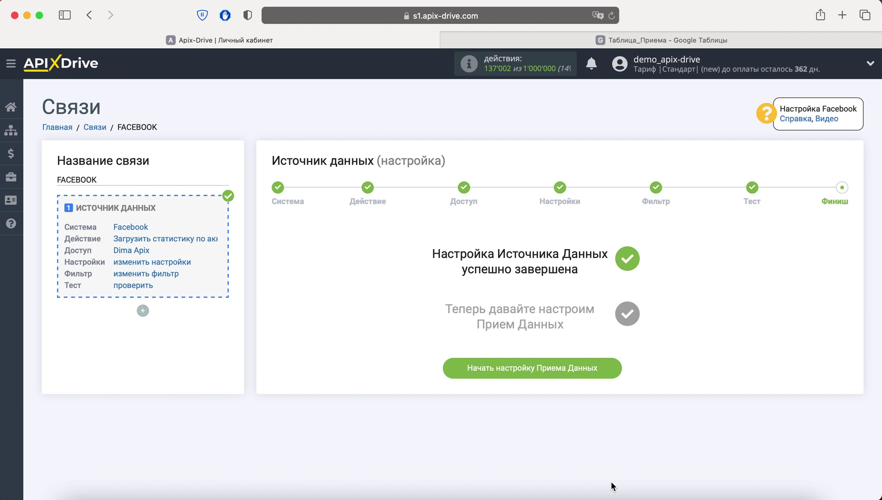
# Start the receiving side and choose Google Sheets as the destination system.
pyautogui.click(591, 370)
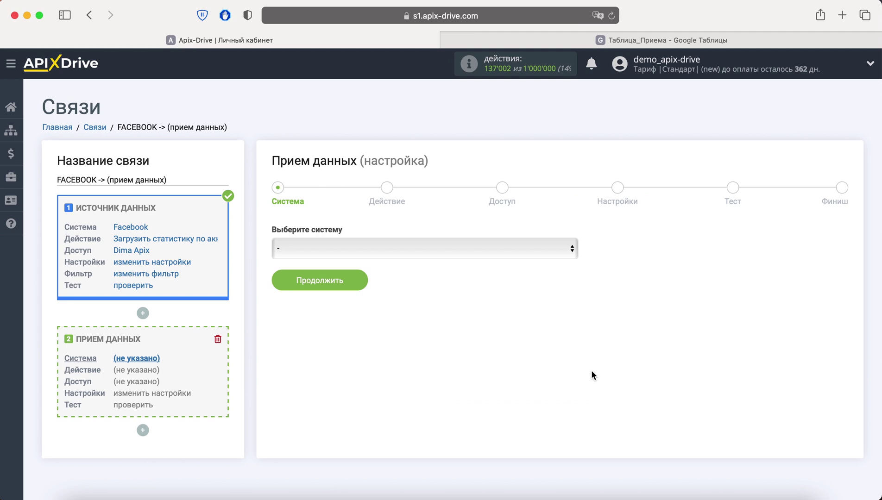
pyautogui.click(421, 248)
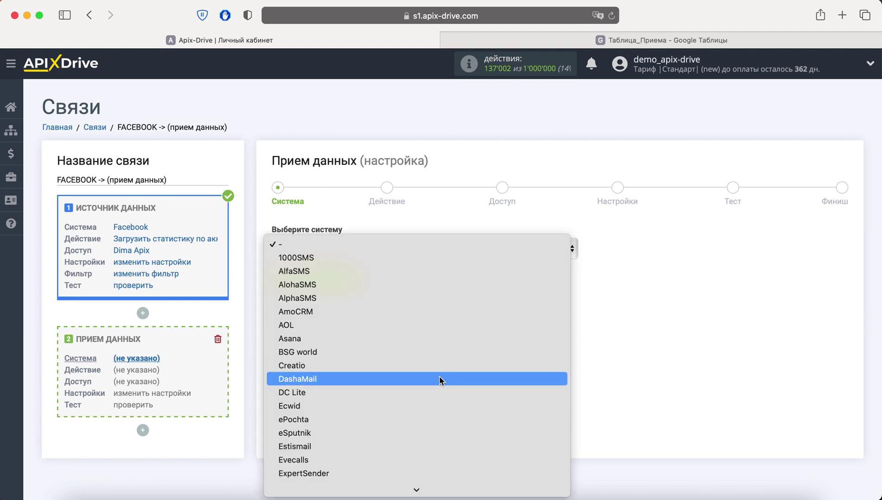
pyautogui.scroll(-5, 440, 378)
pyautogui.scroll(-2, 440, 380)
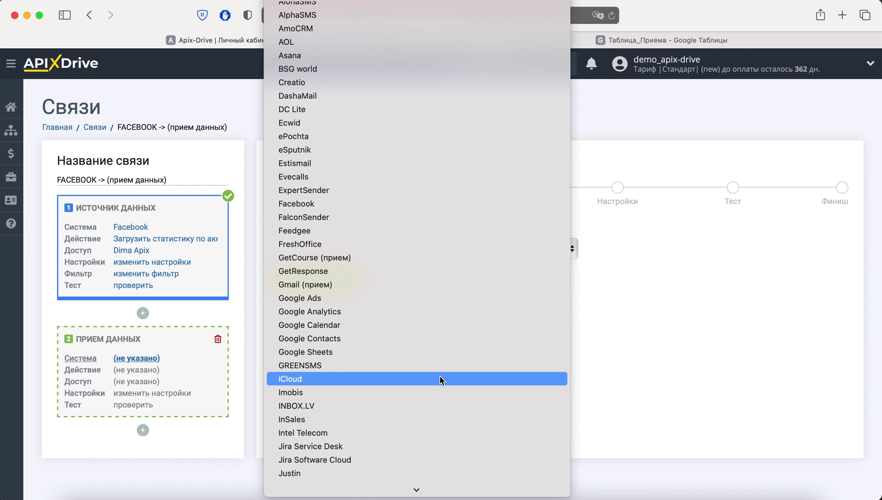
pyautogui.click(403, 354)
pyautogui.click(362, 279)
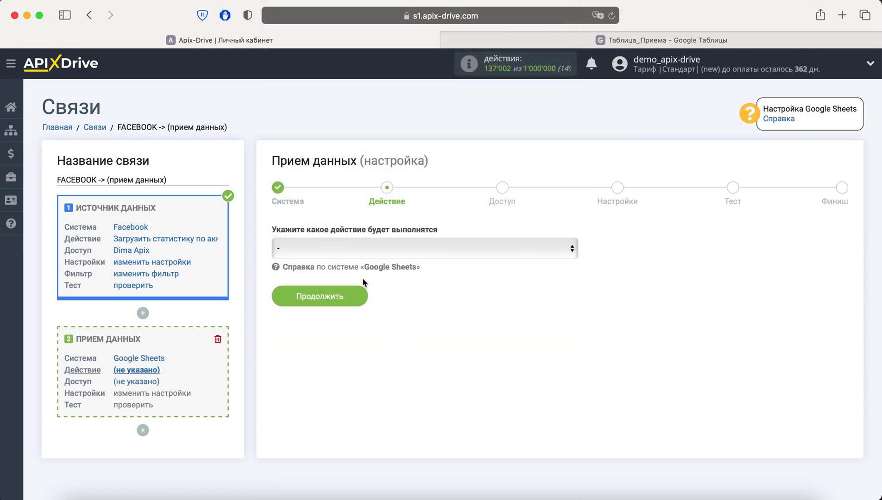
# Select the 'Добавить строчку' action and continue to account access.
pyautogui.click(363, 249)
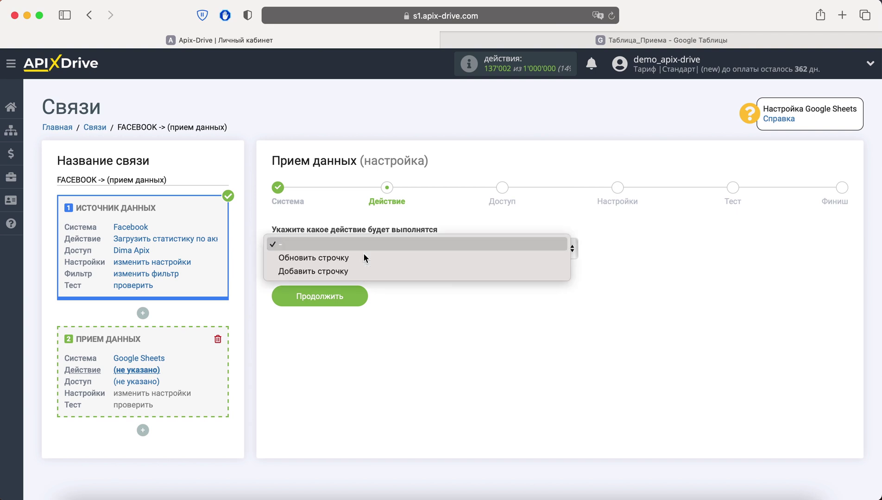
pyautogui.click(384, 273)
pyautogui.click(352, 298)
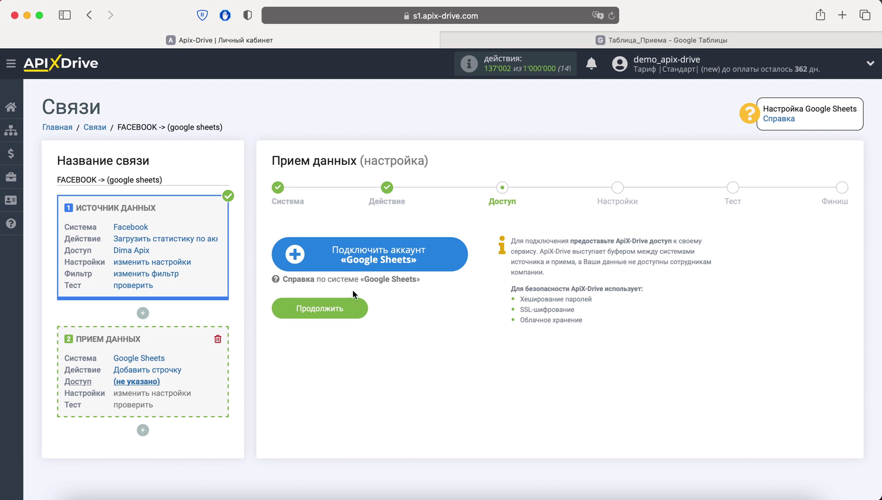
# Sign in to Google with the saved e-mail and password, then allow ApiX-Drive access.
pyautogui.click(355, 262)
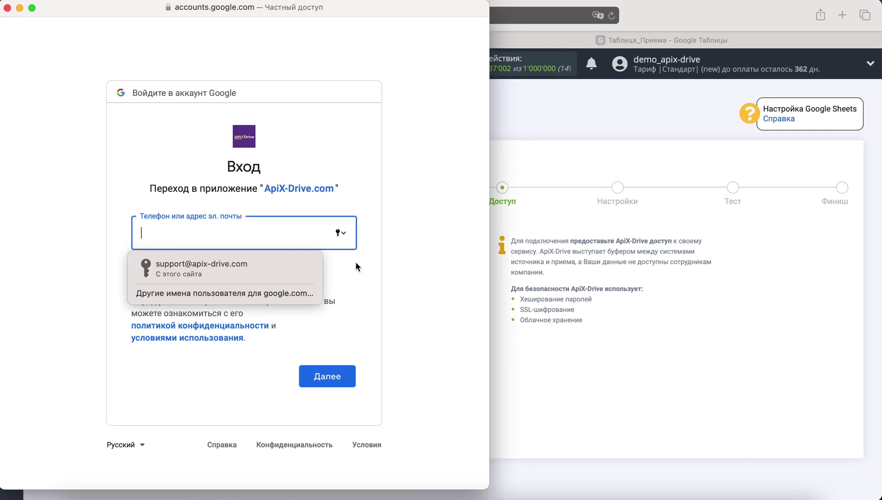
pyautogui.click(316, 267)
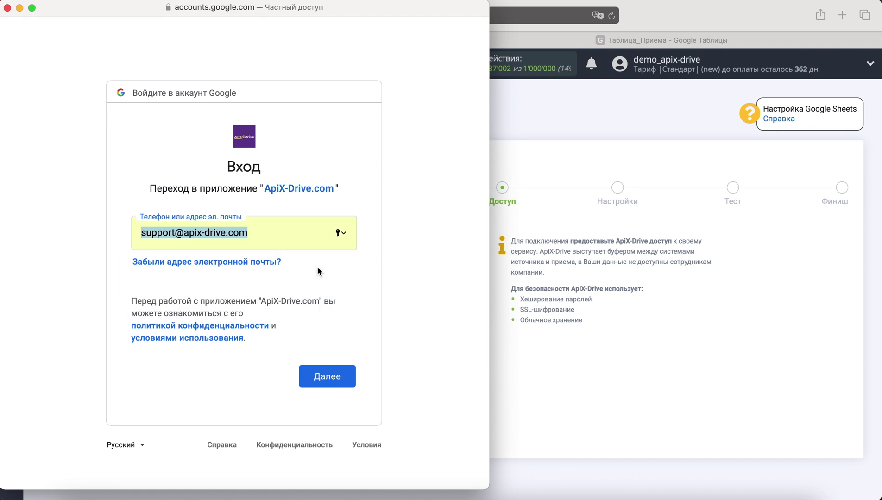
pyautogui.click(340, 380)
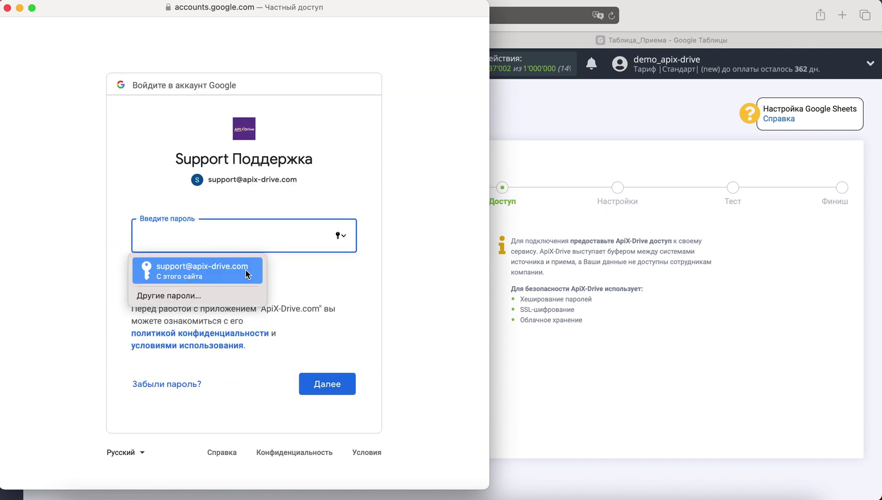
pyautogui.click(246, 274)
pyautogui.click(342, 382)
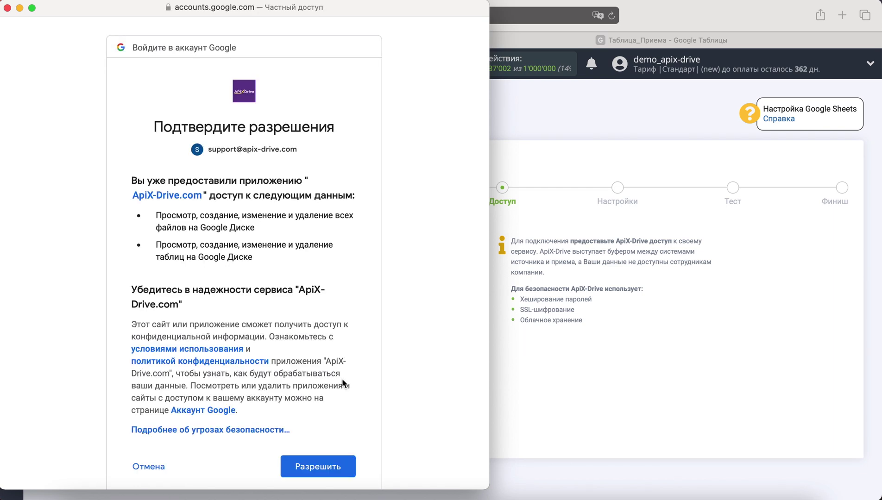
pyautogui.click(339, 466)
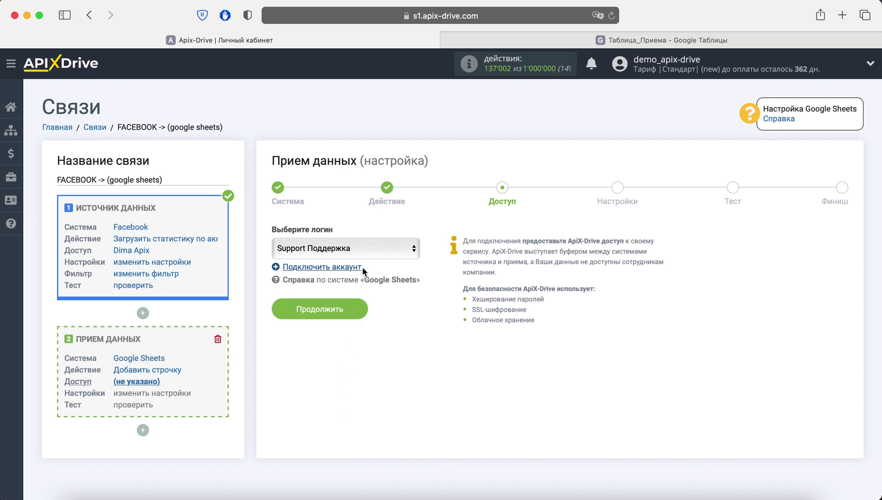
# Confirm the Google account, choose file Таблица_Приема and sheet Прием, and bring the column fields into view.
pyautogui.click(357, 308)
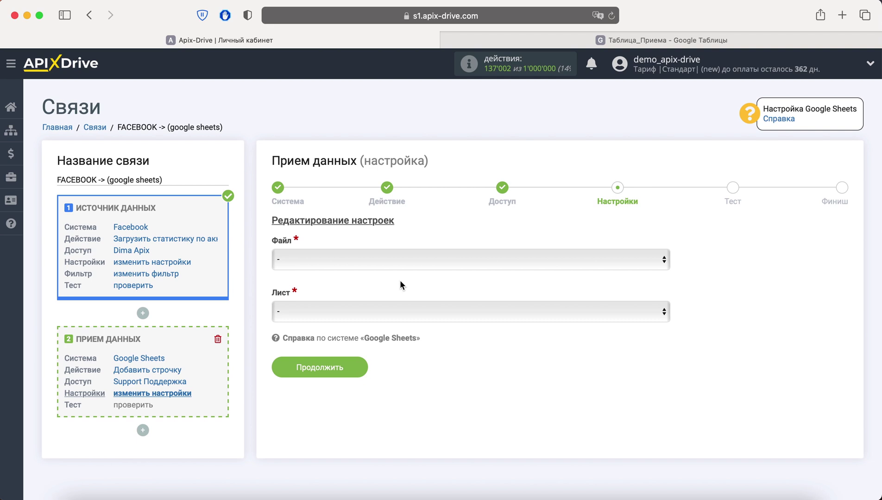
pyautogui.click(393, 262)
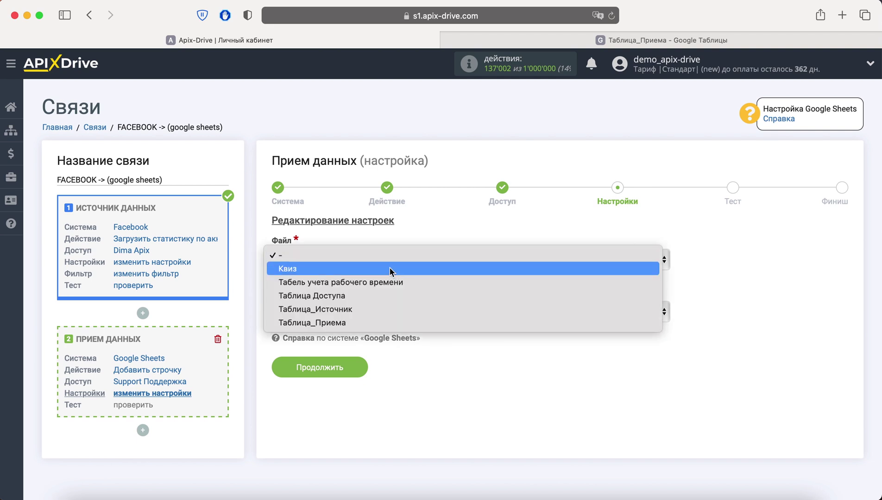
pyautogui.click(381, 324)
pyautogui.click(379, 312)
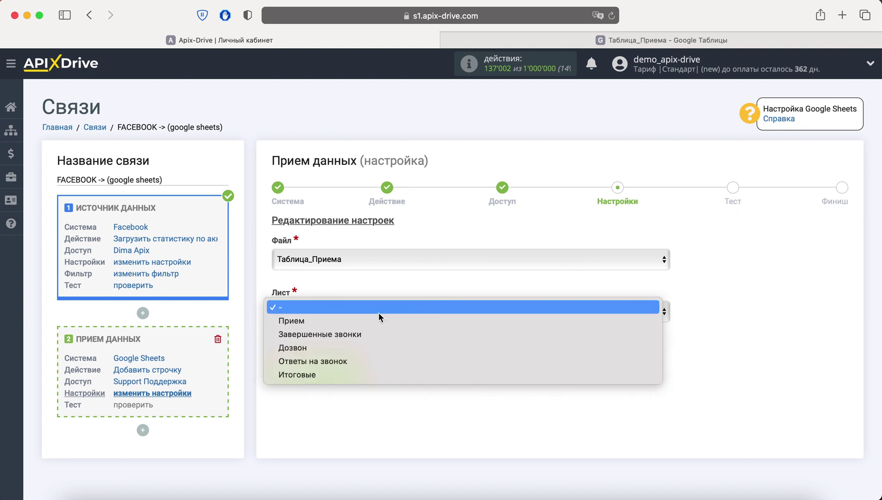
pyautogui.click(376, 324)
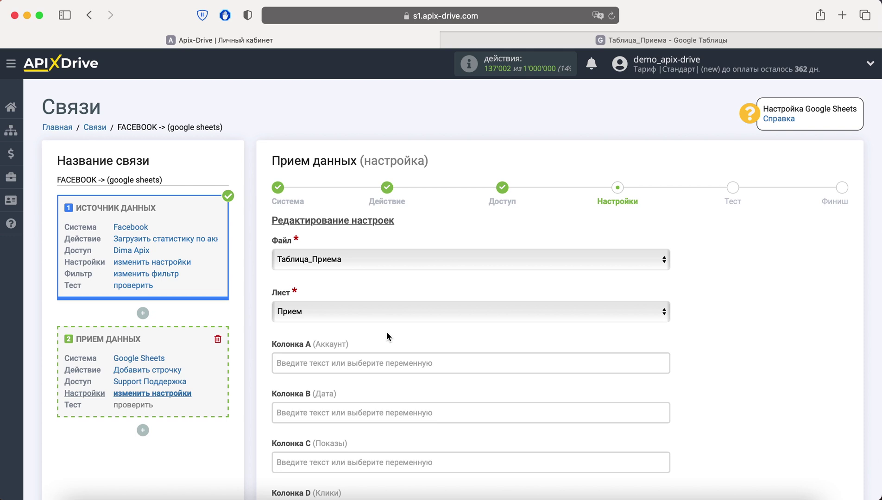
pyautogui.scroll(-2, 386, 331)
pyautogui.scroll(-3, 386, 331)
pyautogui.scroll(-1, 387, 331)
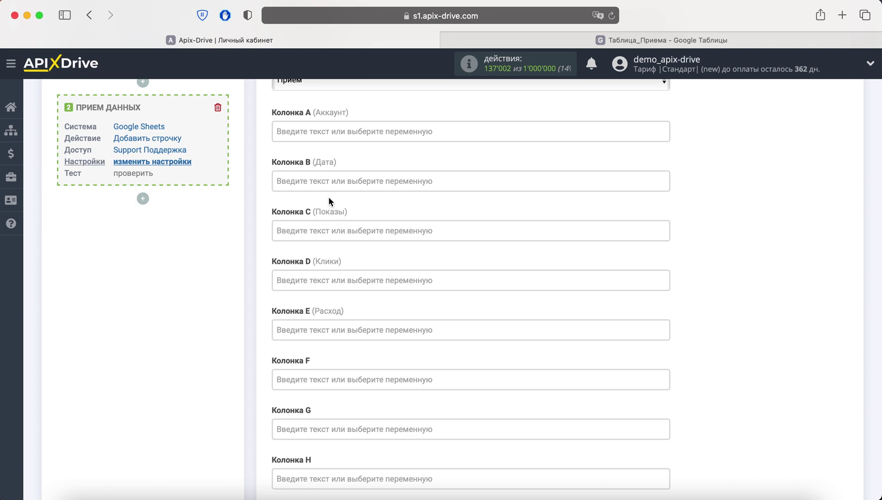
# Map column A to the Facebook ad account name and column B to the date.
pyautogui.click(317, 130)
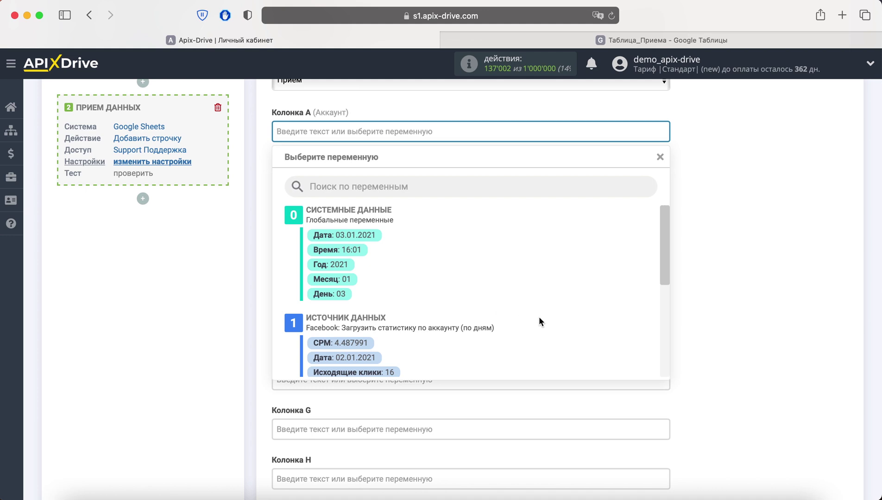
pyautogui.scroll(-3, 539, 317)
pyautogui.click(477, 333)
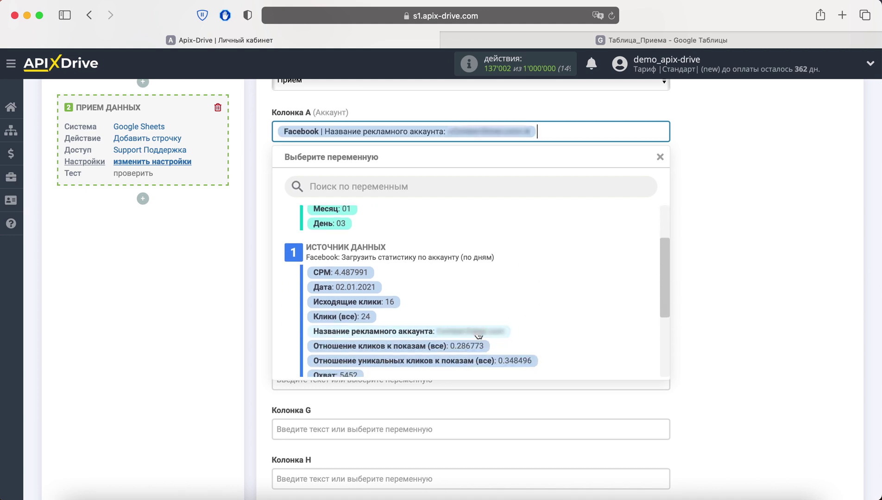
pyautogui.click(737, 240)
pyautogui.click(376, 182)
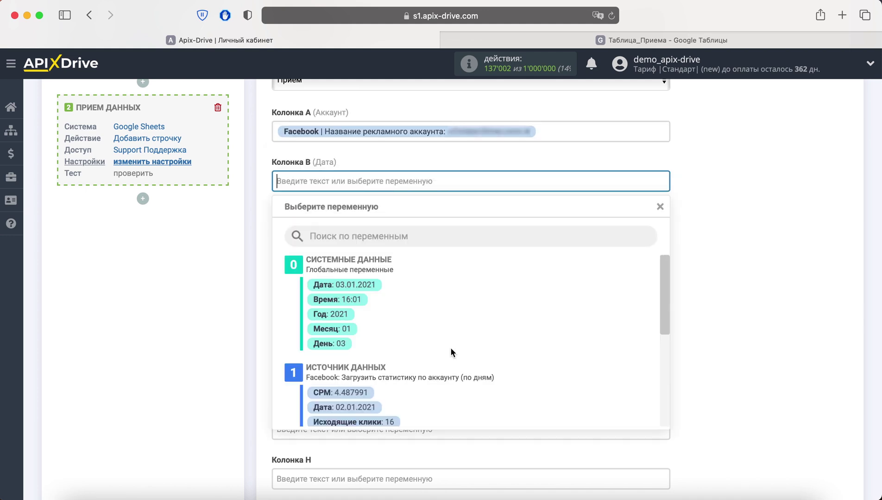
pyautogui.click(343, 408)
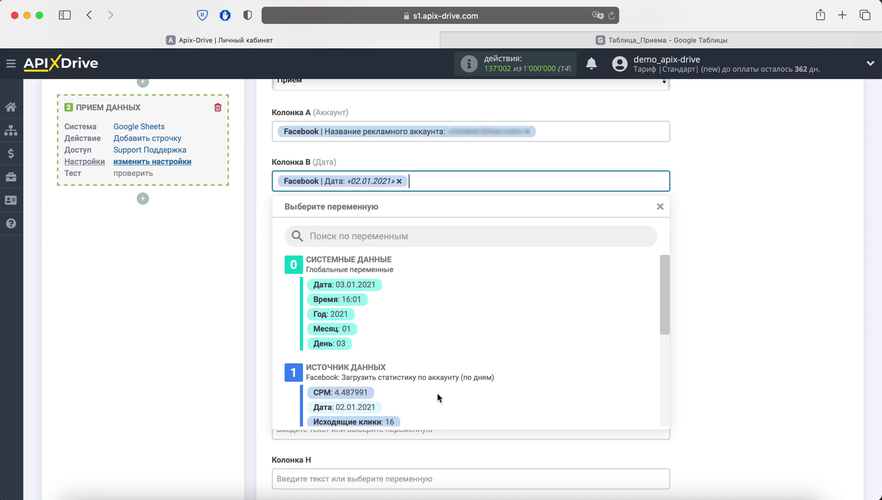
pyautogui.click(768, 313)
# Map column C to Показы (impressions) and column D to Клики (все).
pyautogui.scroll(1, 408, 272)
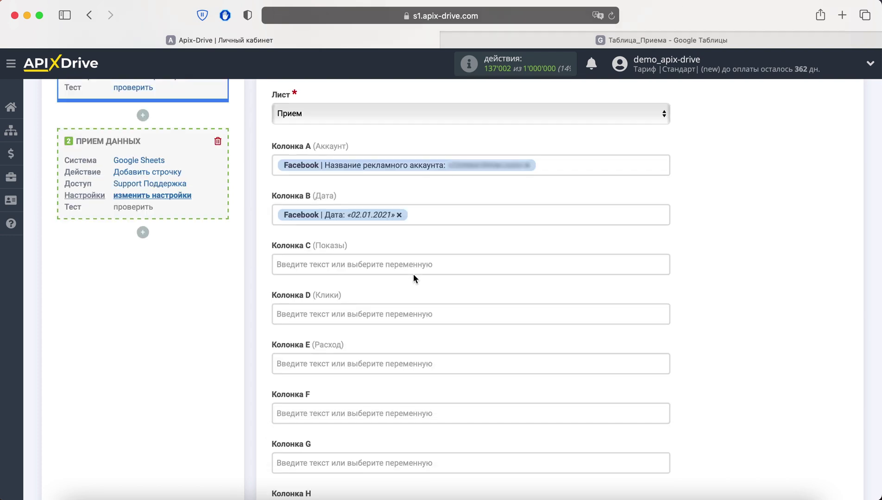
pyautogui.click(413, 272)
pyautogui.scroll(-2, 479, 417)
pyautogui.scroll(-1, 479, 420)
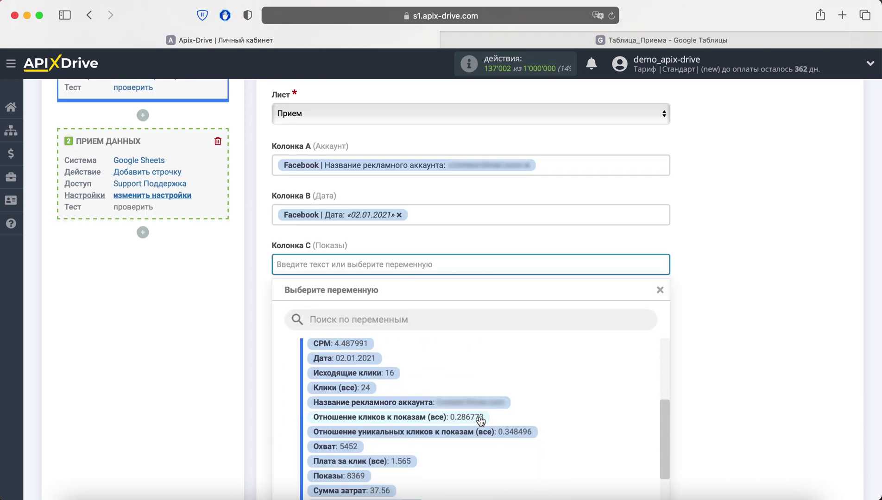
pyautogui.click(340, 475)
pyautogui.click(713, 359)
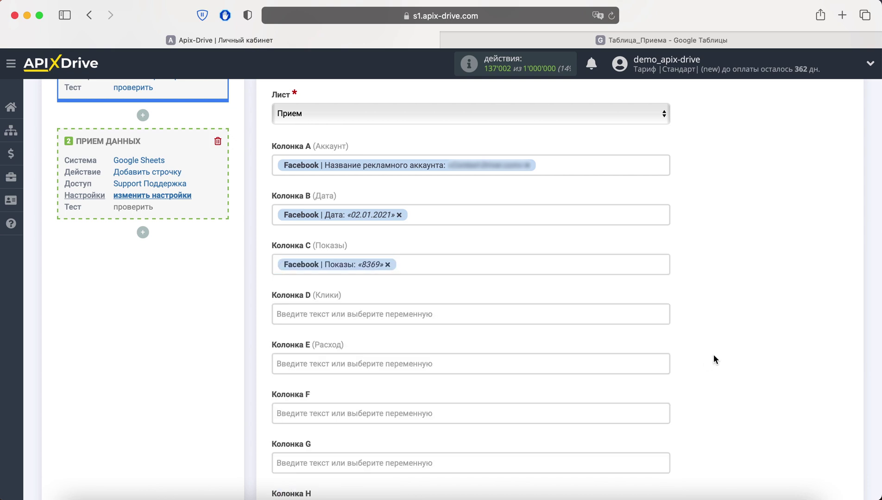
pyautogui.click(474, 314)
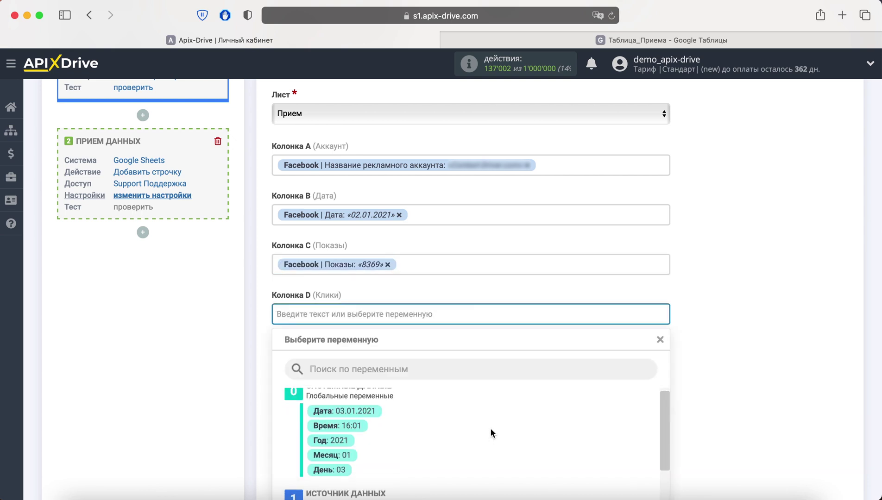
pyautogui.scroll(-5, 490, 428)
pyautogui.click(366, 435)
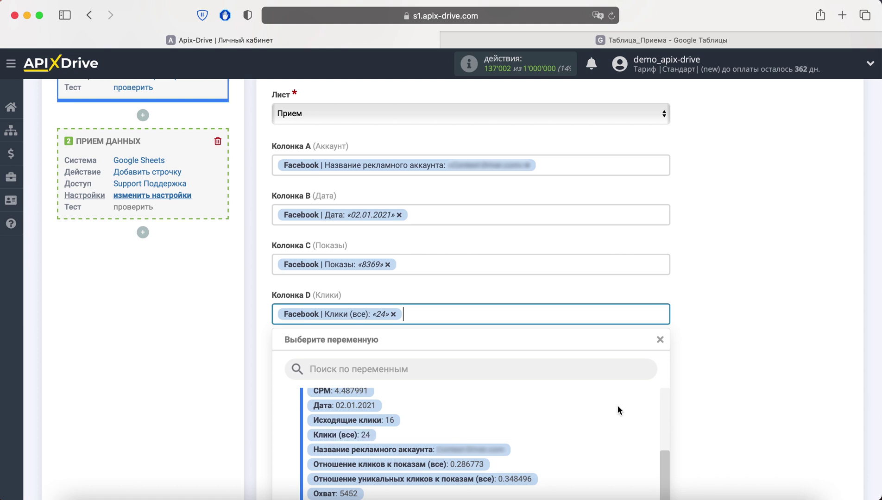
pyautogui.click(708, 399)
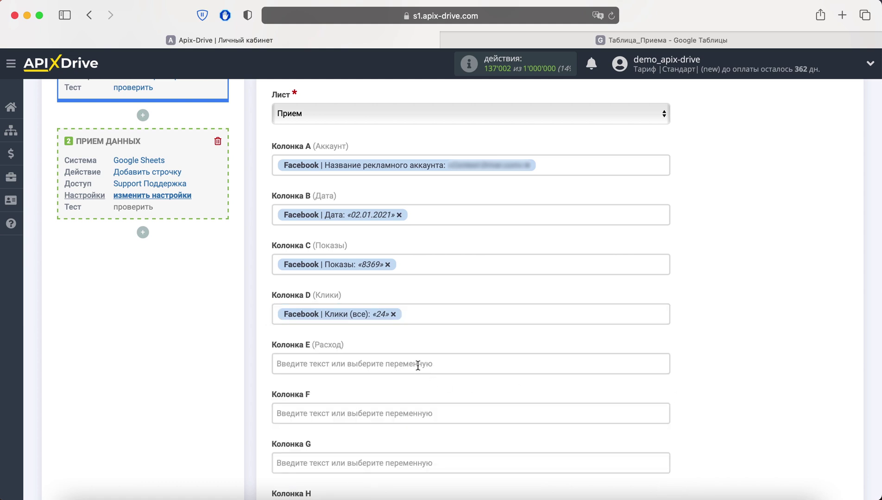
# Map column E to Сумма затрат and save the mapping to reach testing.
pyautogui.click(346, 364)
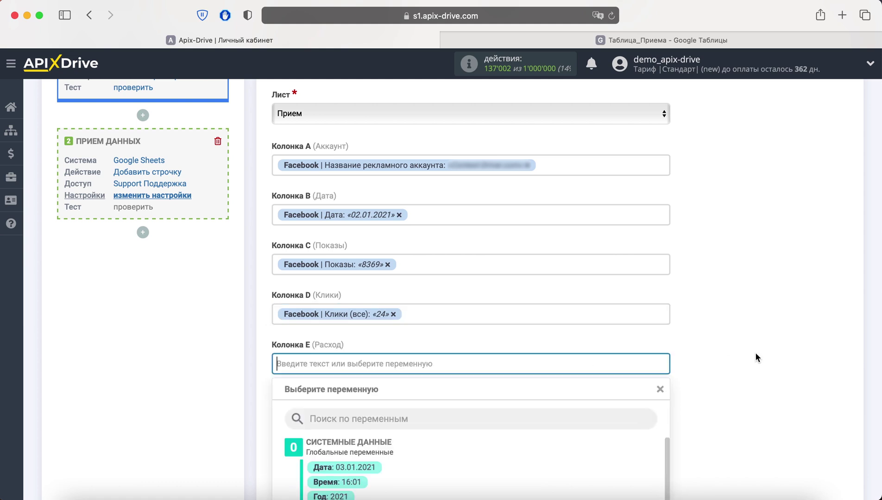
pyautogui.scroll(-1, 755, 352)
pyautogui.scroll(-4, 756, 358)
pyautogui.scroll(-3, 519, 316)
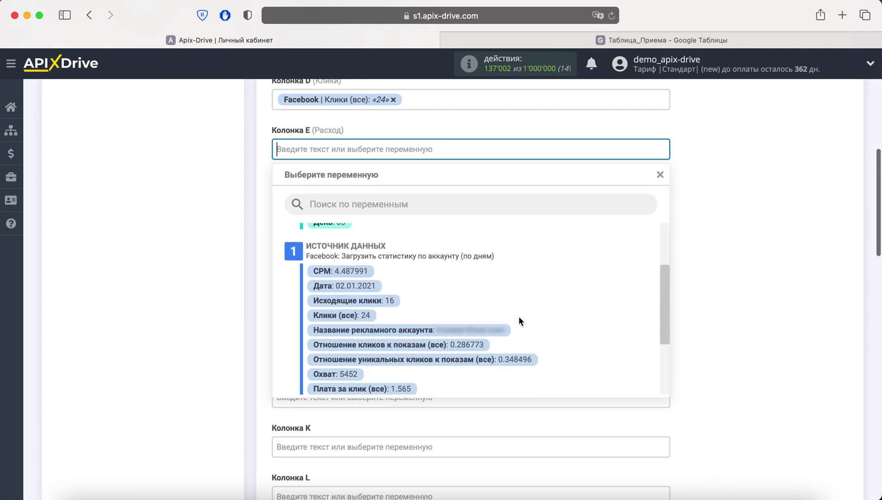
pyautogui.scroll(-3, 520, 316)
pyautogui.click(370, 332)
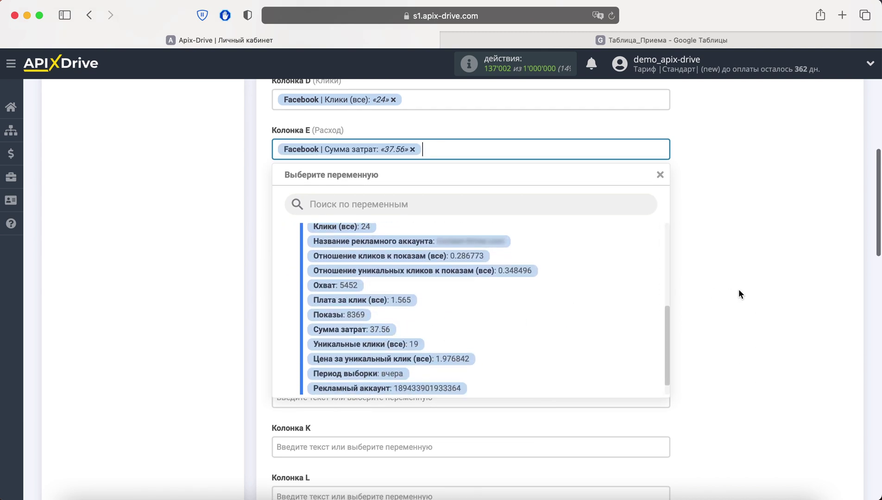
pyautogui.click(740, 290)
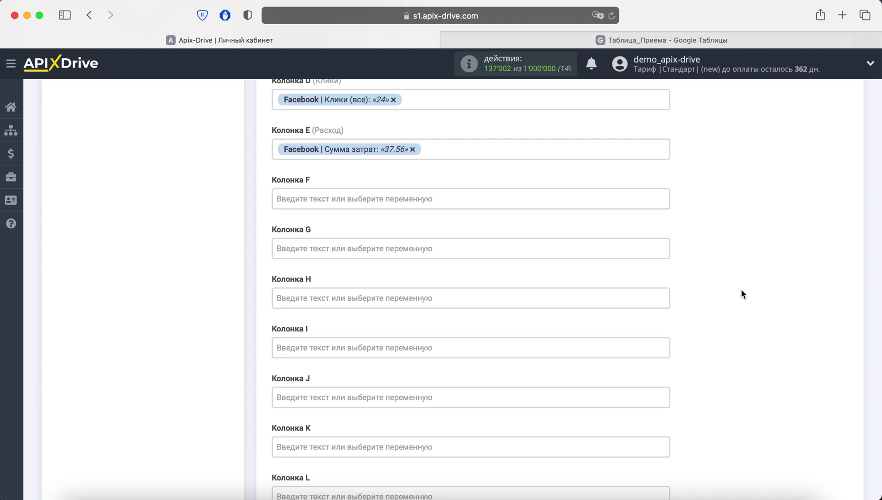
pyautogui.scroll(-10, 741, 291)
pyautogui.scroll(-10, 741, 291)
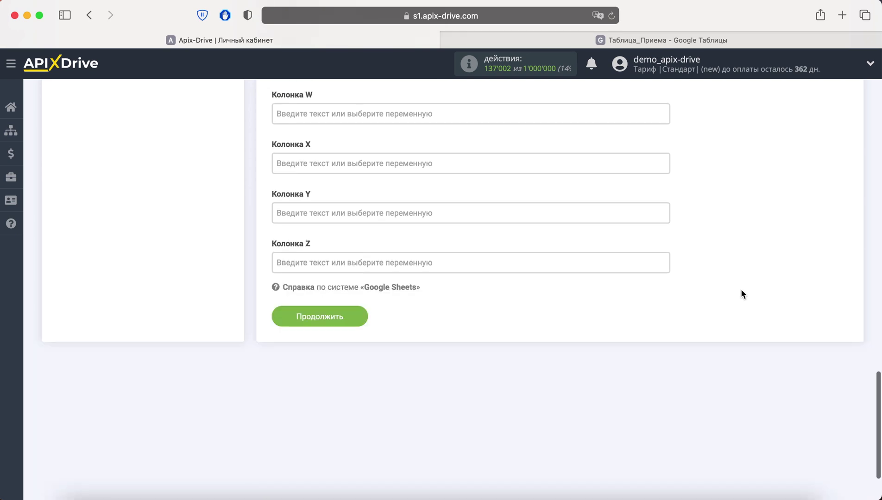
pyautogui.click(352, 230)
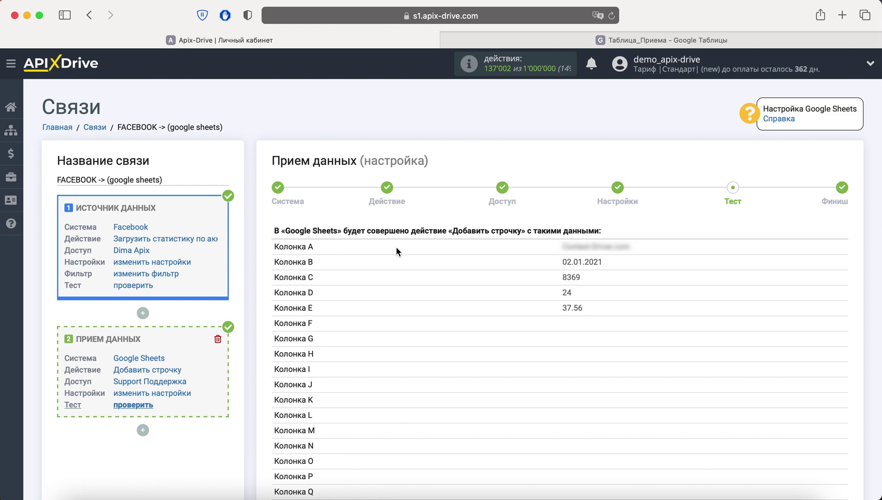
# Send the test row of Facebook statistics to Google Sheets and switch to the spreadsheet.
pyautogui.scroll(-3, 396, 250)
pyautogui.scroll(-5, 396, 250)
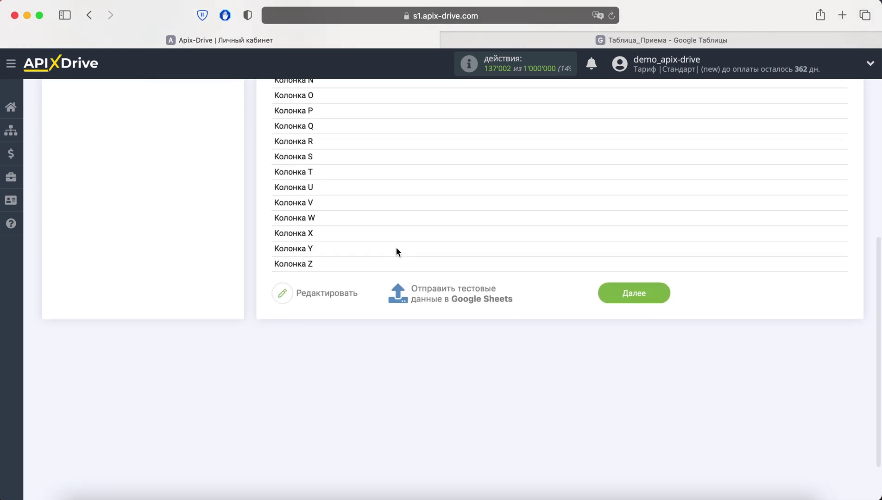
pyautogui.click(436, 295)
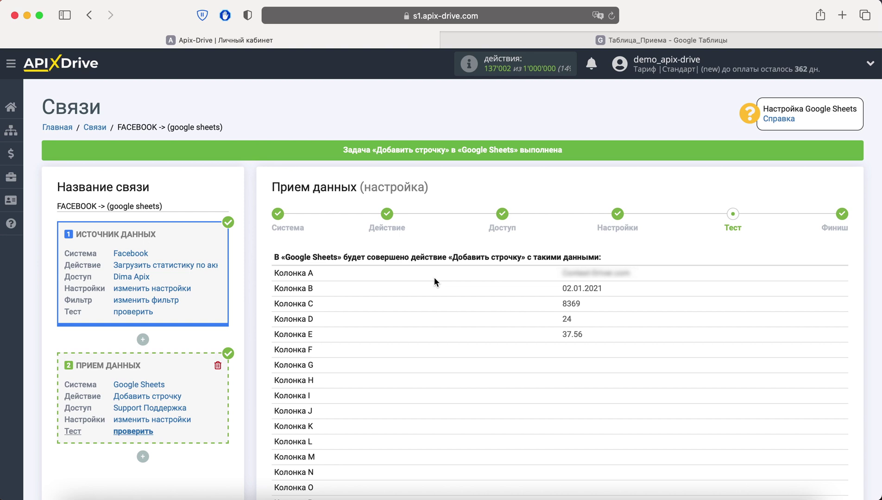
pyautogui.click(590, 33)
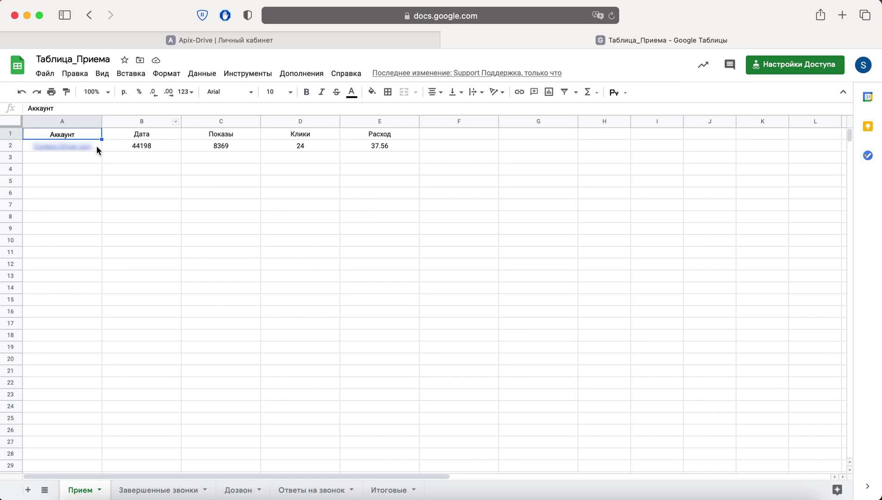
# Inspect row A2:E2 (44198, 8369, 24, 37.56), then go back to ApiX-Drive's test step.
pyautogui.moveTo(96, 145); pyautogui.dragTo(374, 150)
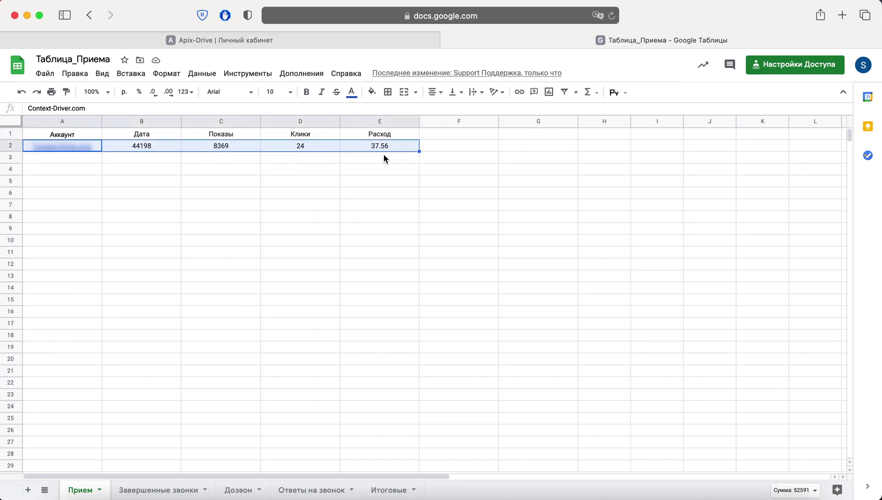
pyautogui.click(391, 162)
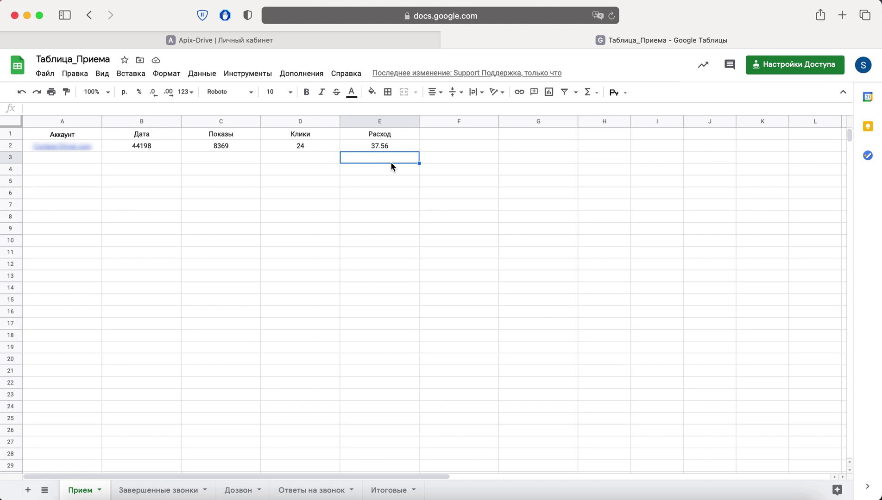
pyautogui.click(317, 42)
pyautogui.scroll(-5, 551, 351)
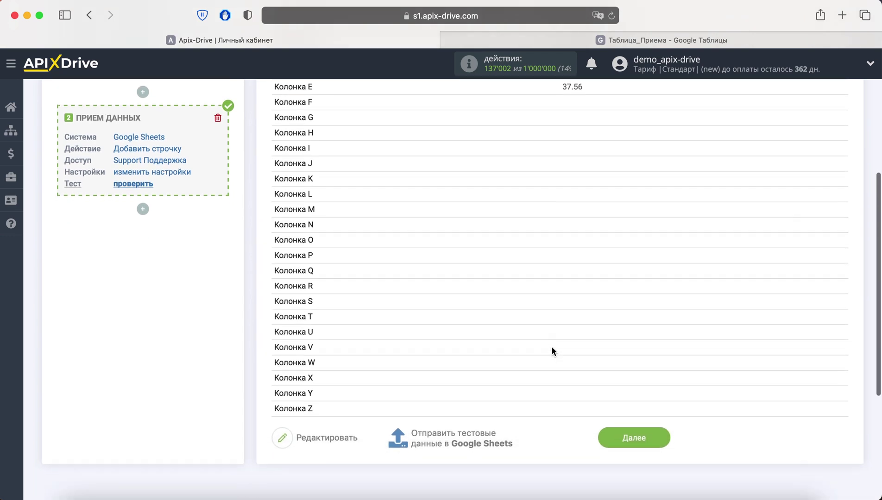
# Finish setup, enable auto-updating, and save a 1 день update interval for the connection.
pyautogui.click(621, 438)
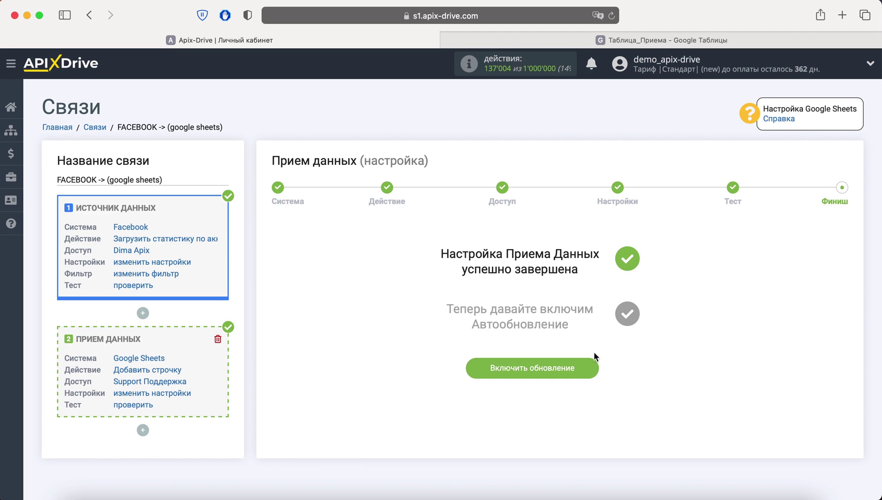
pyautogui.click(578, 364)
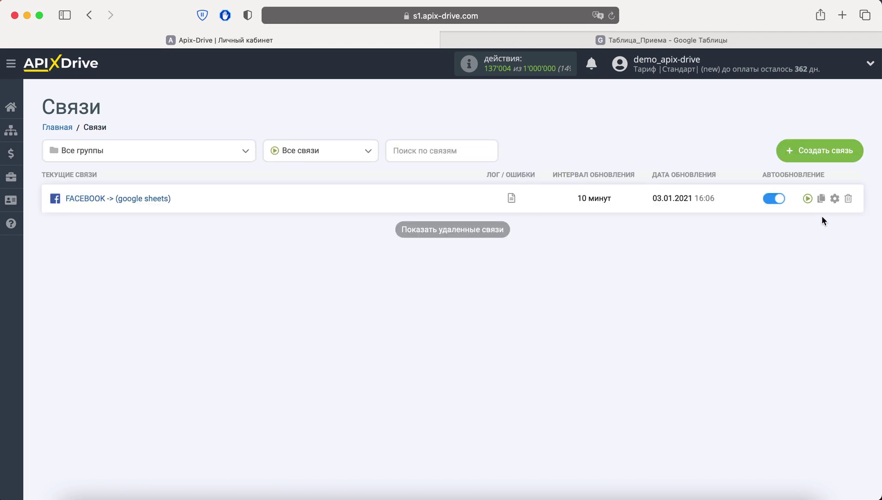
pyautogui.click(835, 199)
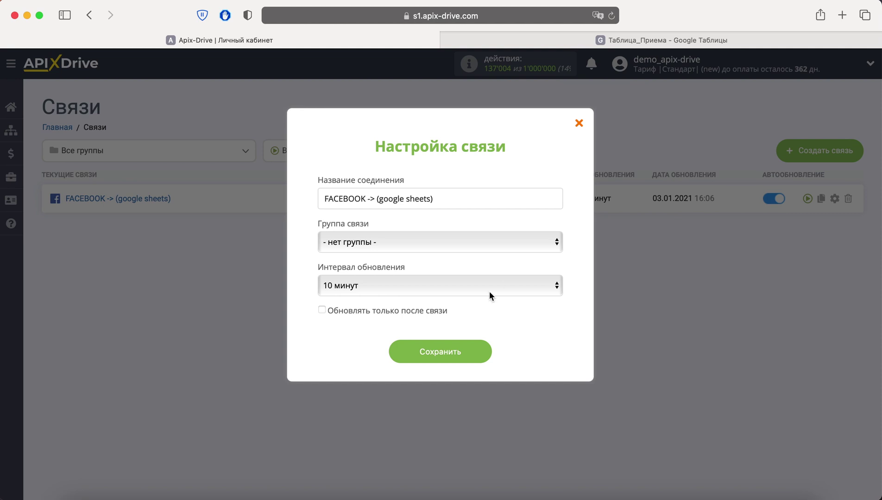
pyautogui.click(489, 287)
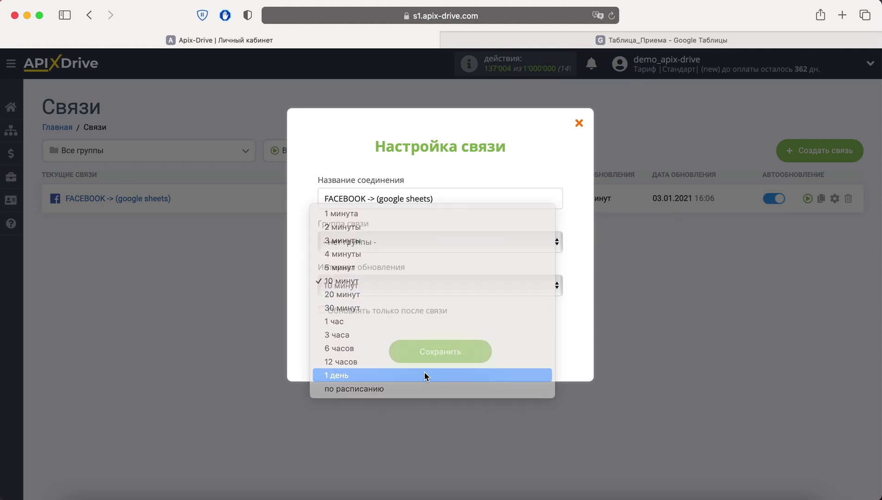
pyautogui.click(425, 377)
pyautogui.click(445, 359)
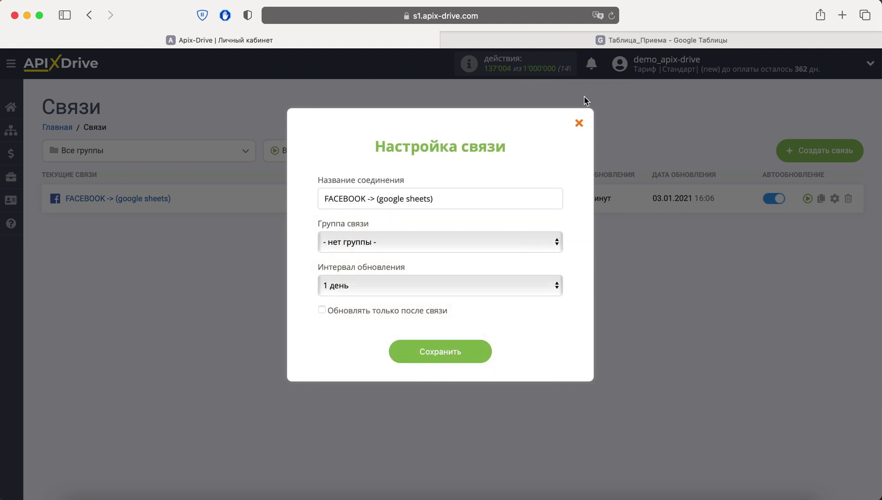
pyautogui.click(611, 16)
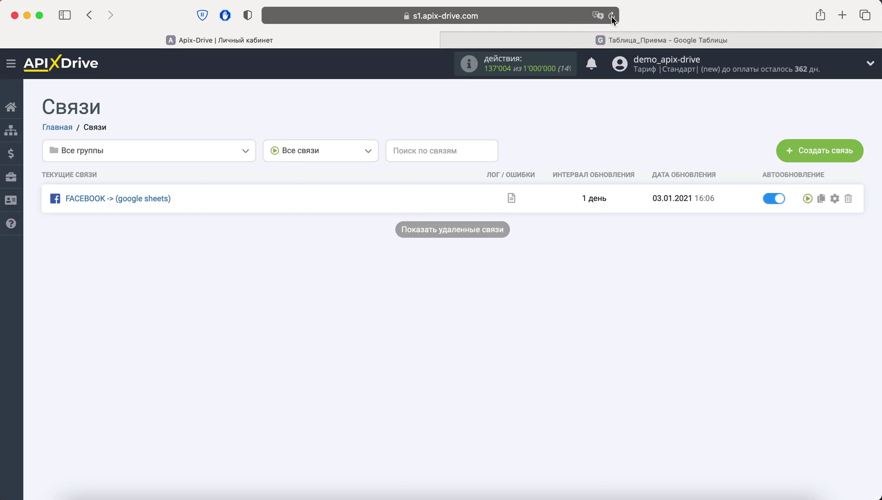